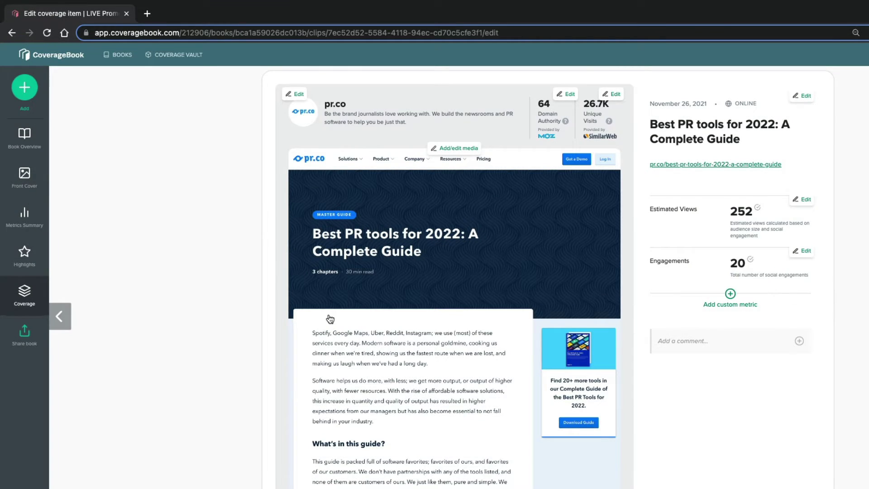
- Open the pr.co article and screenshot its 'Tools to report on coverage' Reporting section
{"action": "left_click", "coordinate": [715, 165]}
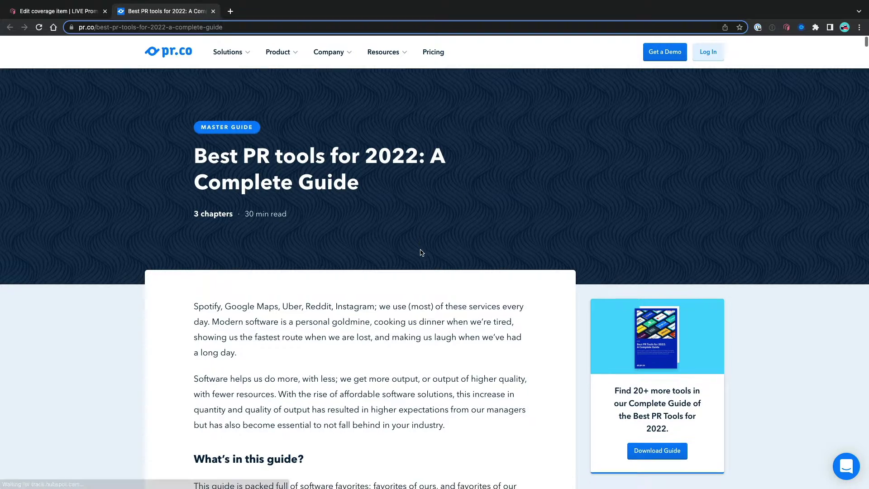
{"action": "scroll", "coordinate": [465, 204], "scroll_direction": "down", "scroll_amount": 5}
{"action": "scroll", "coordinate": [407, 272], "scroll_direction": "down", "scroll_amount": 3}
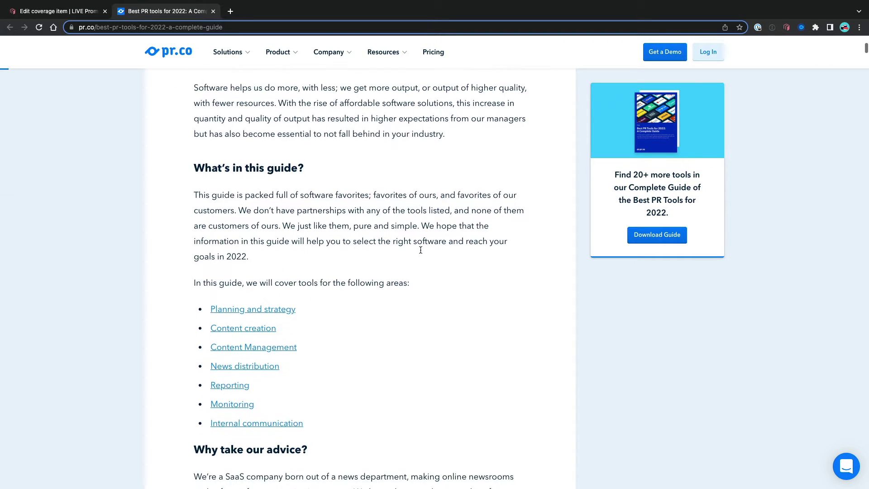
{"action": "left_click", "coordinate": [230, 379]}
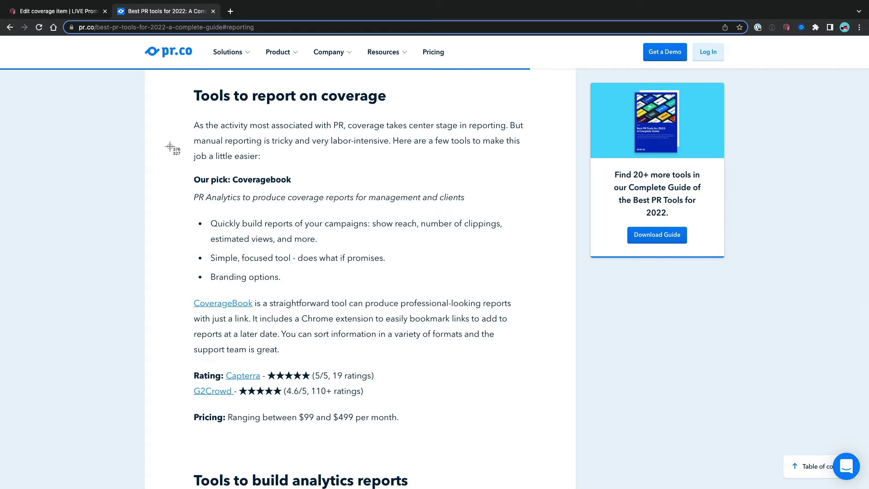
{"action": "left_click_drag", "start_coordinate": [178, 76], "coordinate": [540, 437]}
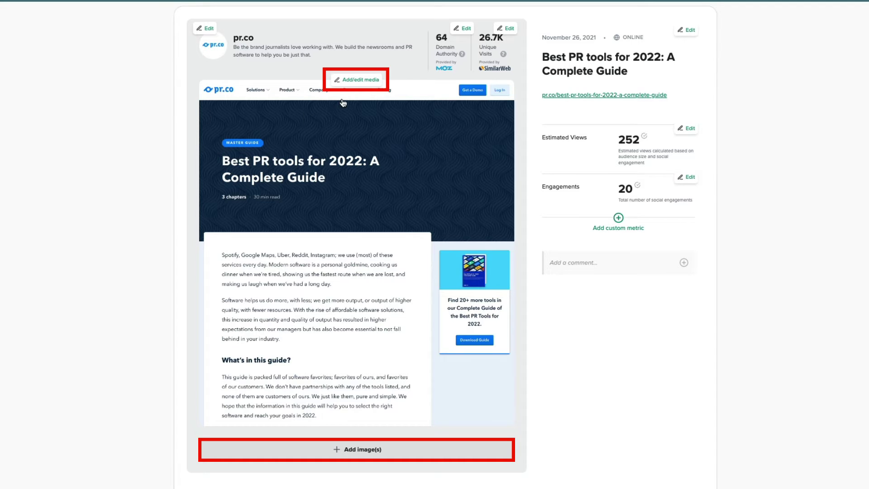
- Upload the Desktop Screenshot file as an additional image via Add/edit media
{"action": "left_click", "coordinate": [353, 80]}
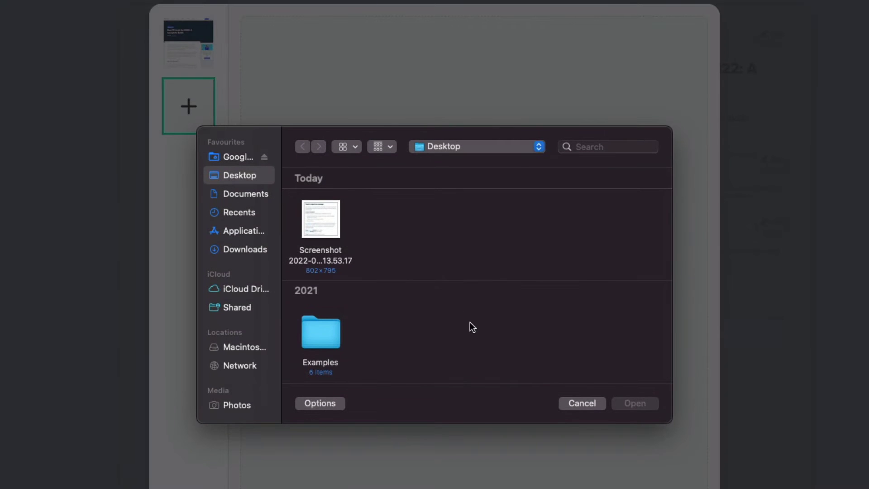
{"action": "left_click", "coordinate": [322, 220]}
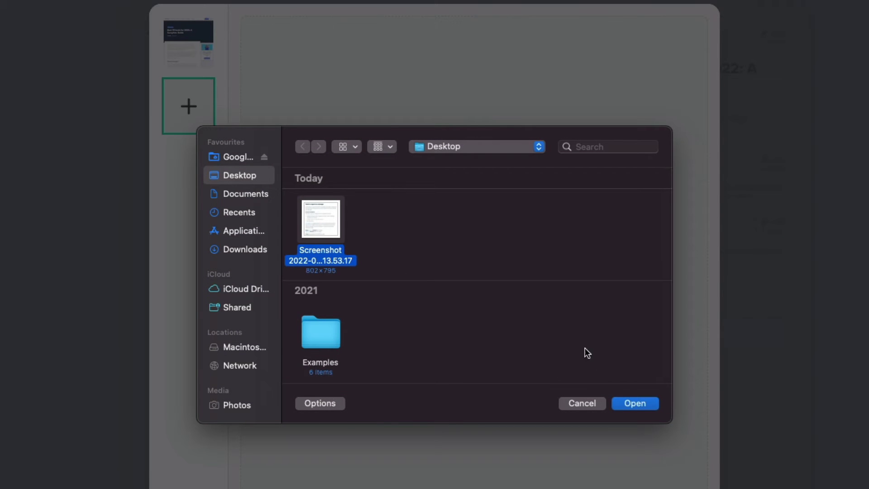
{"action": "left_click", "coordinate": [626, 404]}
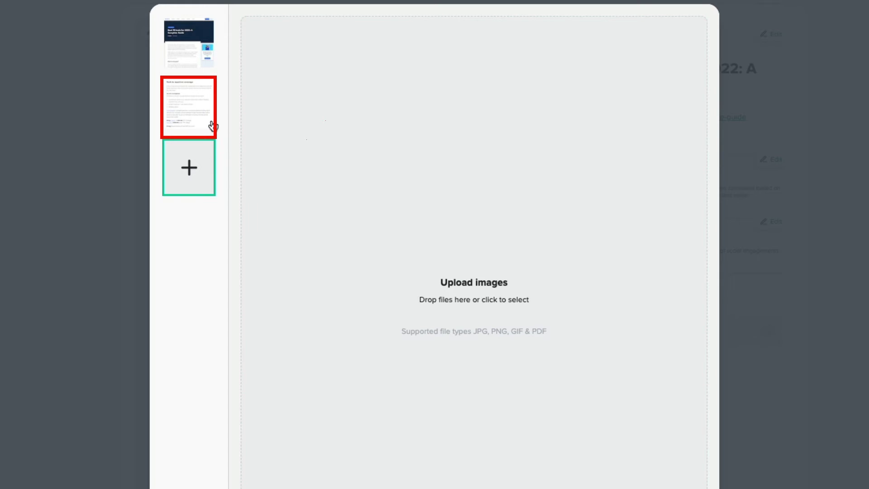
- Open the second sidebar thumbnail, the 'Tools to report on coverage' screenshot, full-size
{"action": "left_click", "coordinate": [211, 126]}
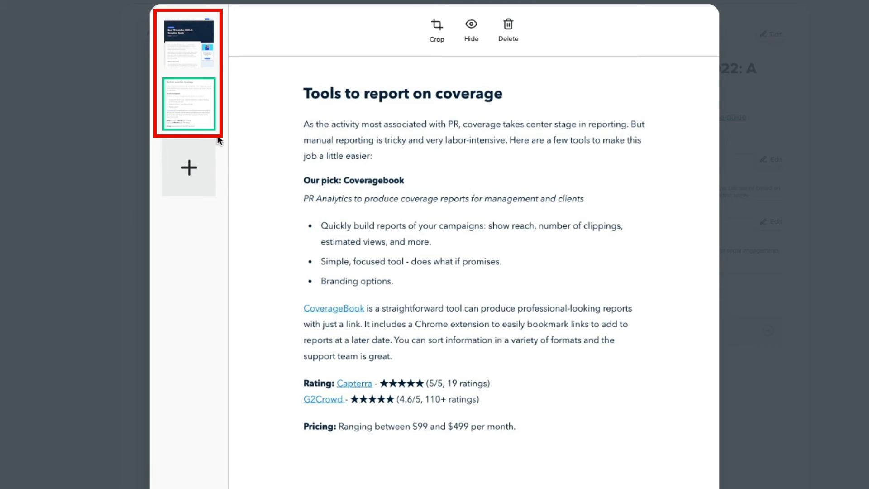
- Drag the 'Tools to report on coverage' thumbnail above the original article screenshot
{"action": "left_click_drag", "start_coordinate": [198, 116], "coordinate": [197, 52]}
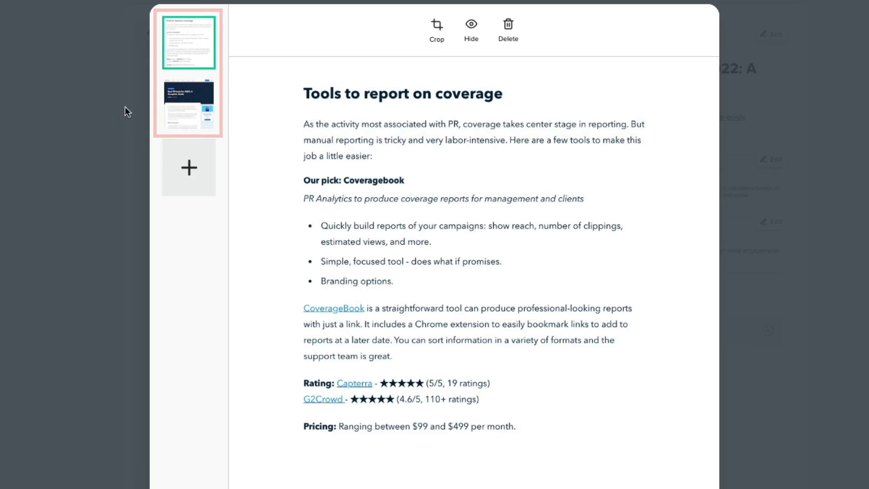
- Select the original pr.co article screenshot and mark it hidden
{"action": "left_click", "coordinate": [133, 157]}
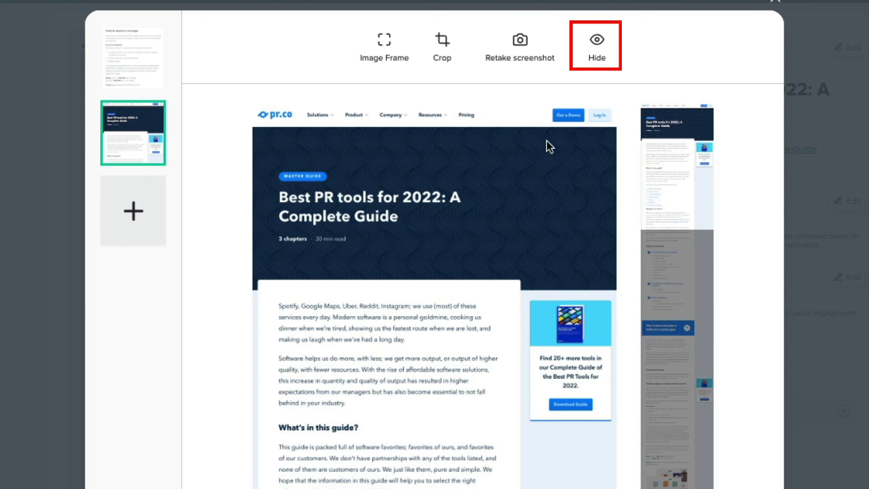
{"action": "left_click", "coordinate": [595, 46]}
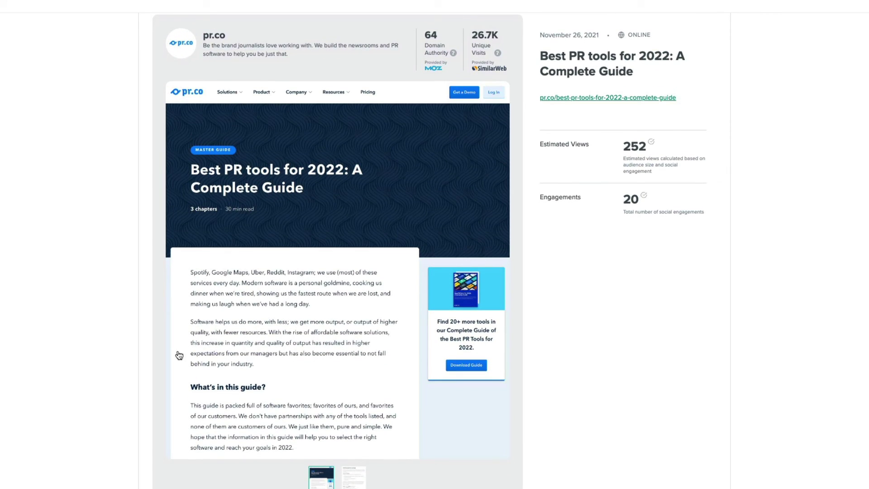
- Review the enlarged article image, then show the 'Tools to report on coverage' attachment
{"action": "left_click", "coordinate": [271, 416]}
{"action": "scroll", "coordinate": [272, 416], "scroll_direction": "down", "scroll_amount": 3}
{"action": "scroll", "coordinate": [272, 416], "scroll_direction": "down", "scroll_amount": 3}
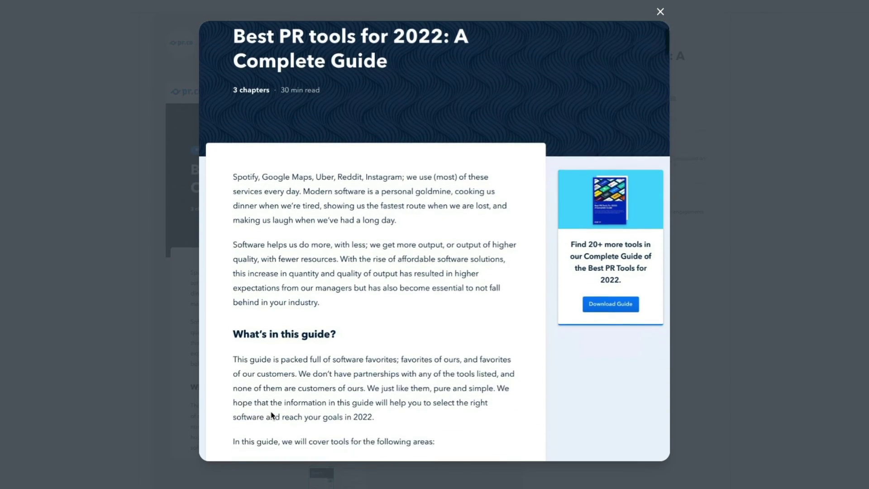
{"action": "scroll", "coordinate": [272, 415], "scroll_direction": "down", "scroll_amount": 3}
{"action": "scroll", "coordinate": [272, 416], "scroll_direction": "down", "scroll_amount": 3}
{"action": "scroll", "coordinate": [272, 415], "scroll_direction": "down", "scroll_amount": 3}
{"action": "scroll", "coordinate": [272, 415], "scroll_direction": "down", "scroll_amount": 3}
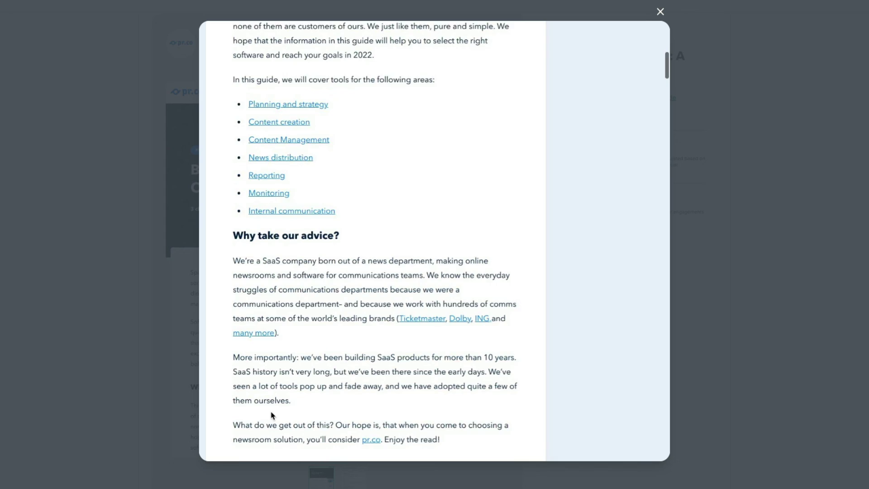
{"action": "scroll", "coordinate": [271, 415], "scroll_direction": "down", "scroll_amount": 3}
{"action": "scroll", "coordinate": [271, 416], "scroll_direction": "down", "scroll_amount": 2}
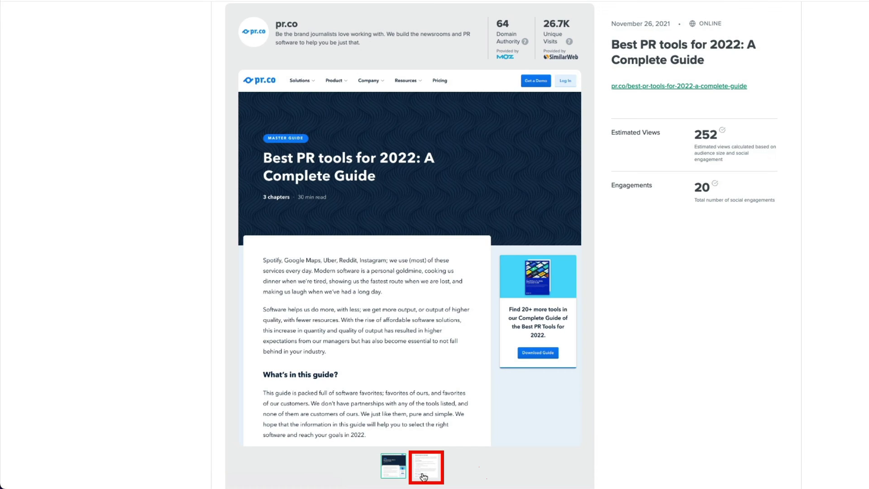
{"action": "left_click", "coordinate": [423, 469]}
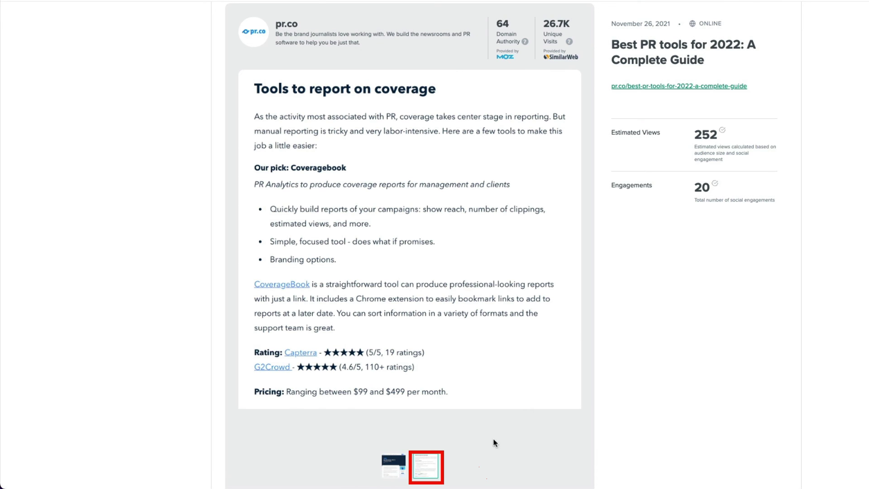